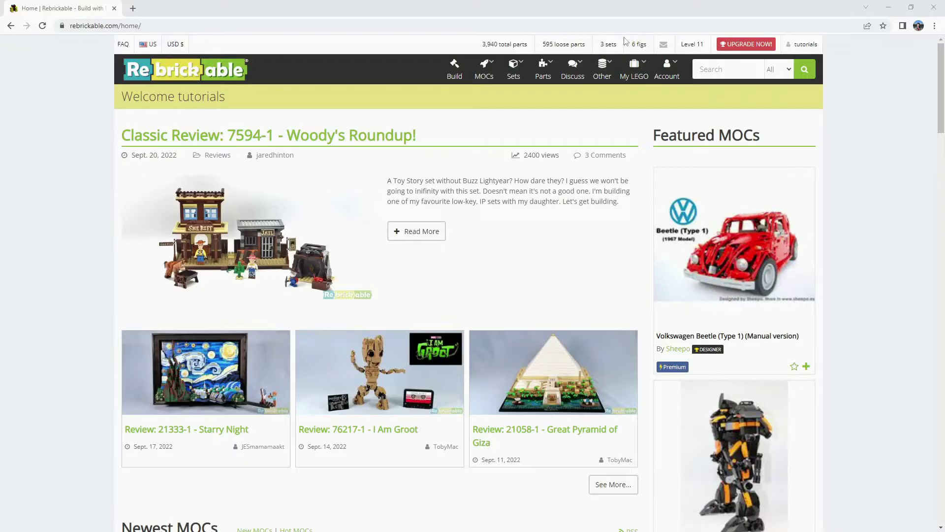
Show the My LEGO dropdown in the top navigation bar.
mouse_move(625, 74)
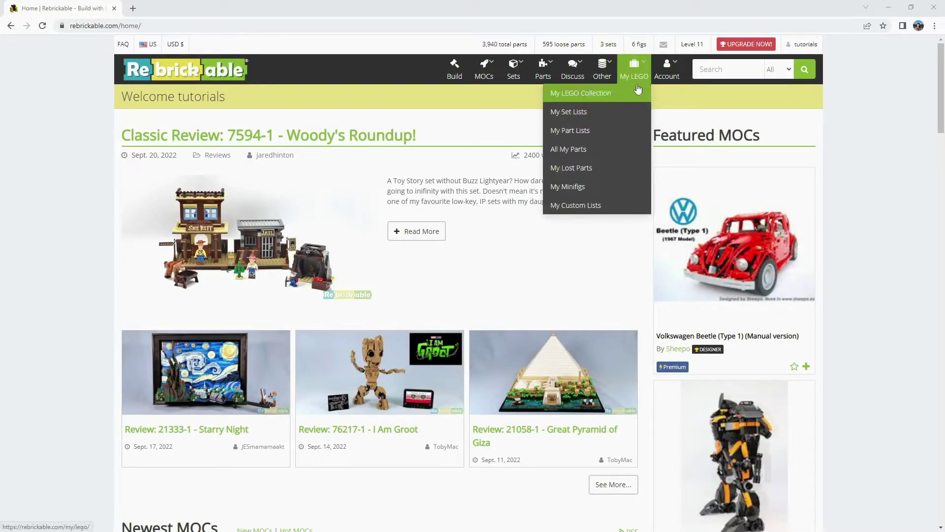
Visit My Set Lists, then go to the Build Search page for sets buildable from owned parts.
click(605, 116)
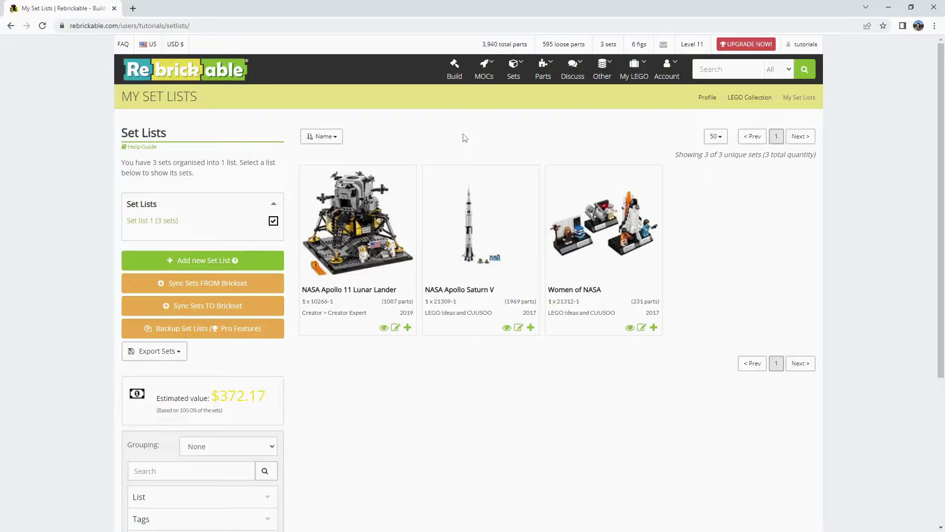
click(455, 74)
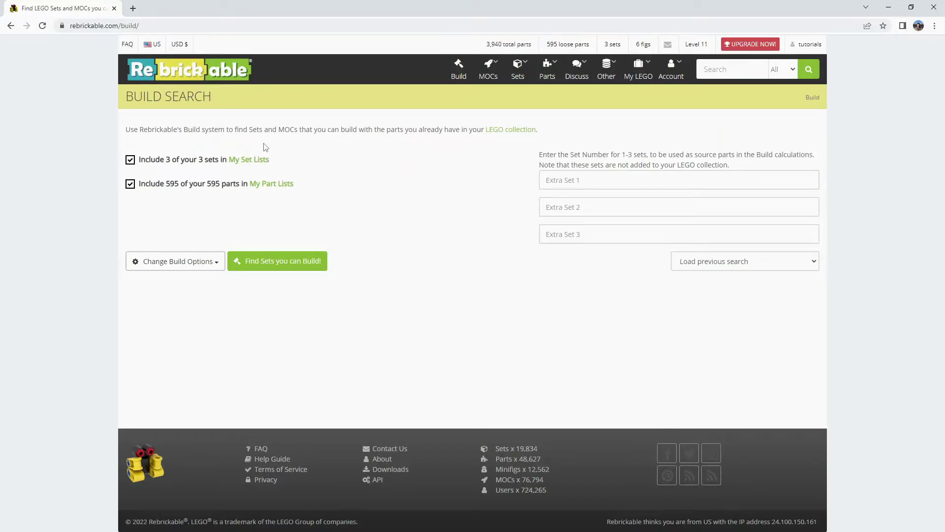
Go back to My Set Lists to see Set list 1 with its three NASA sets.
mouse_move(638, 74)
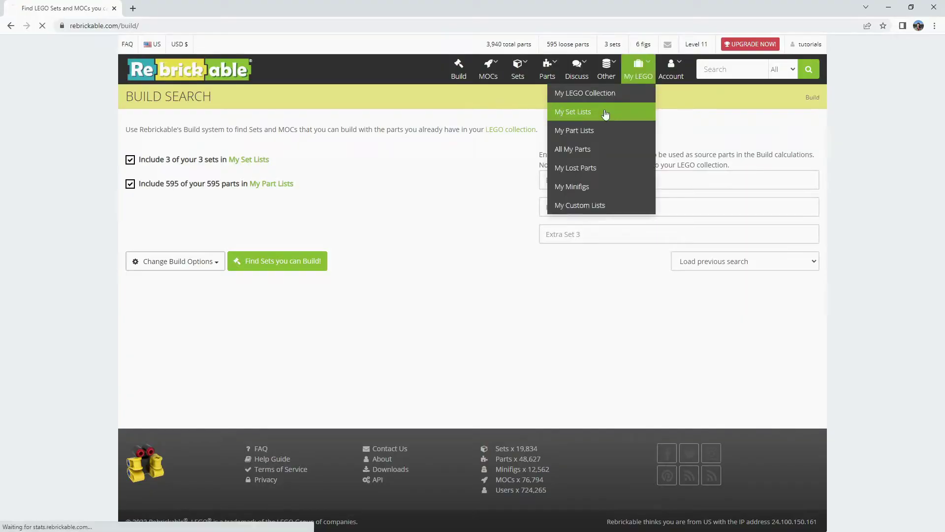
click(615, 113)
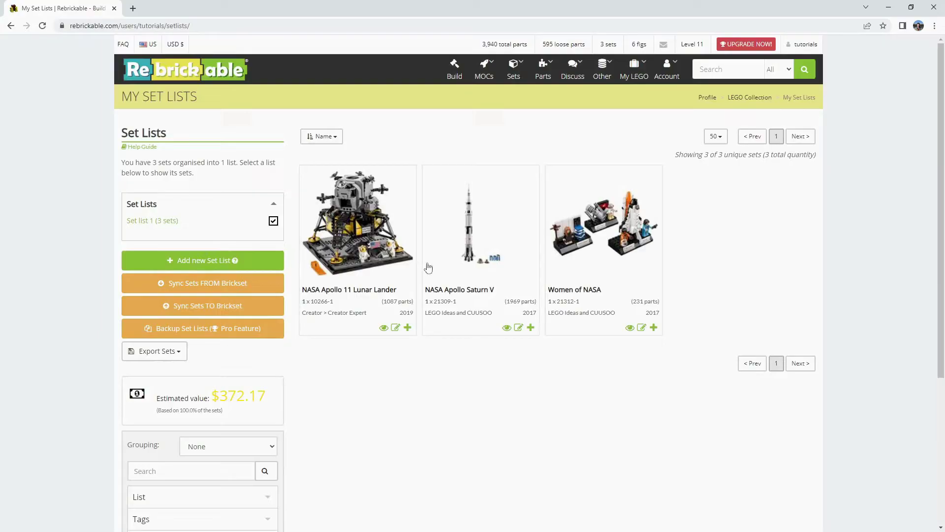
View Set list 1, then add a new empty Unnamed Set List.
click(160, 225)
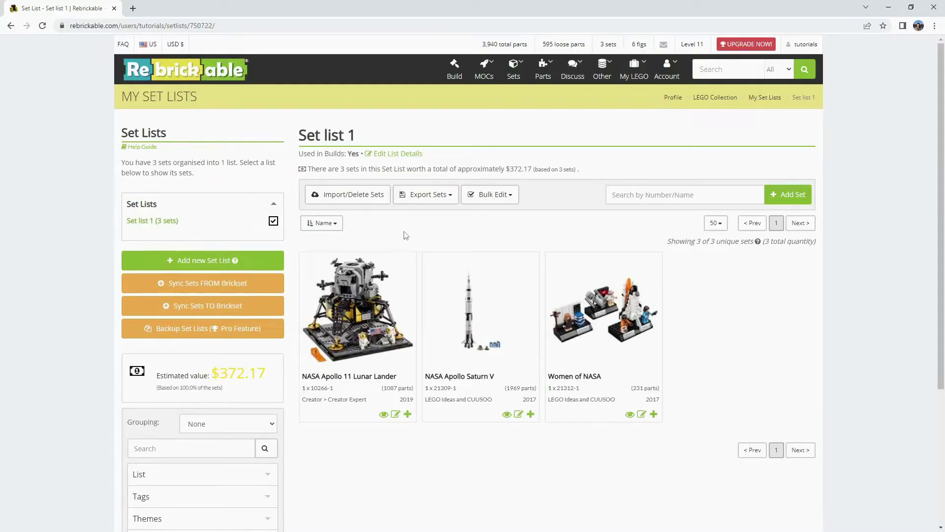
click(205, 265)
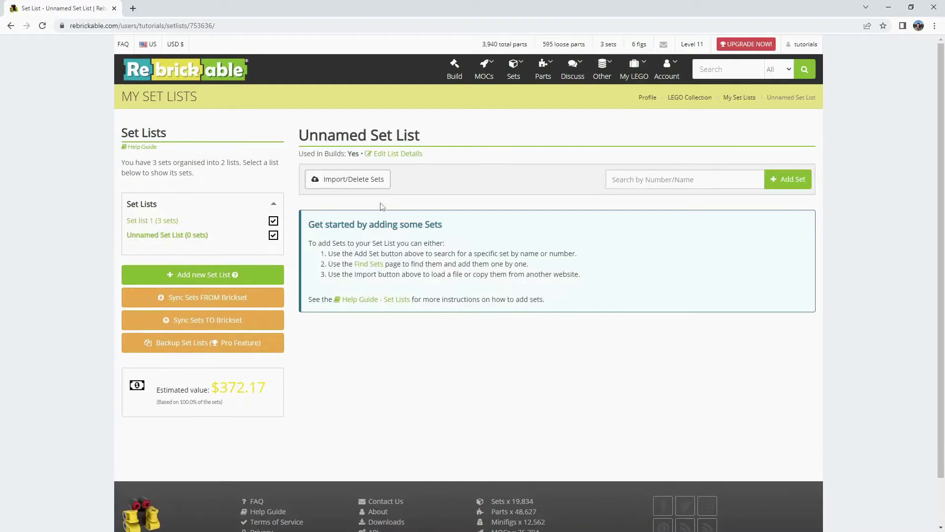
Rename the new list to 'Speed Champions', keep it in build calculations, and save.
click(387, 154)
triple_click(439, 188)
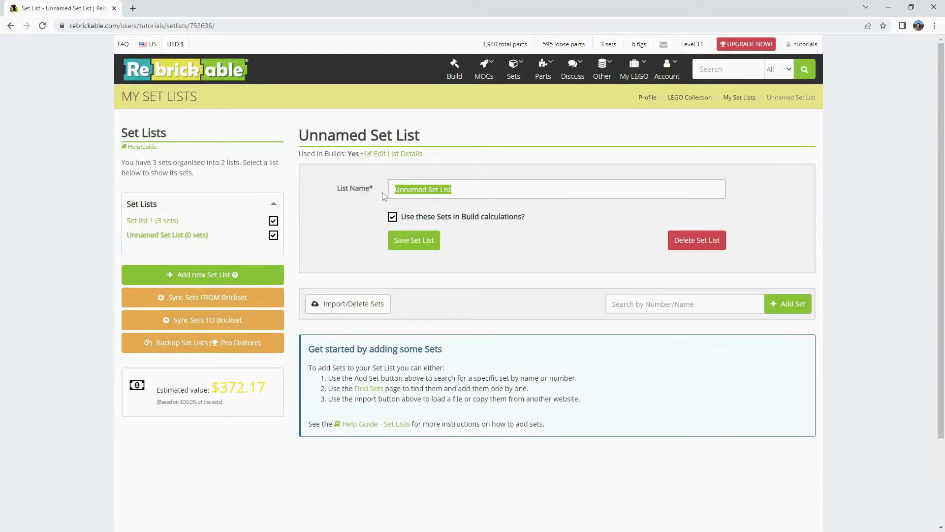
text(Speed Champions)
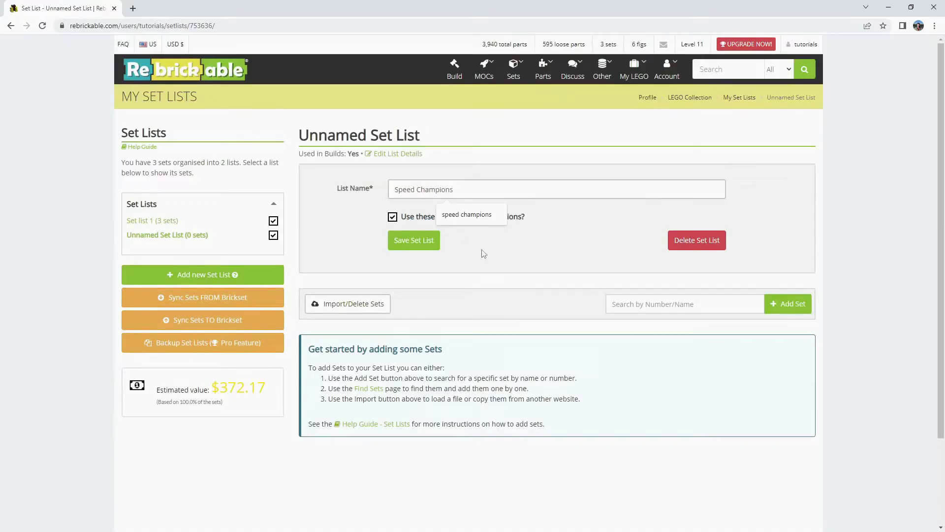
click(358, 238)
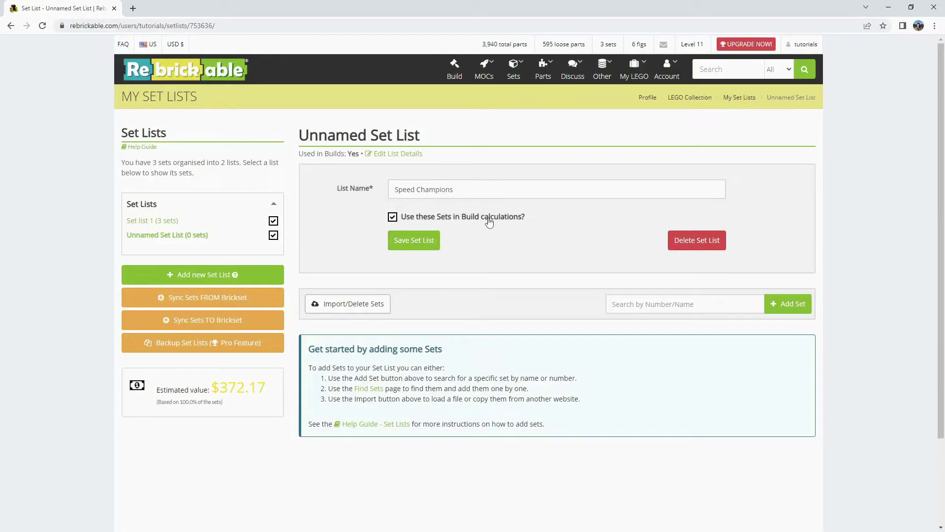
click(394, 219)
click(394, 219)
click(438, 242)
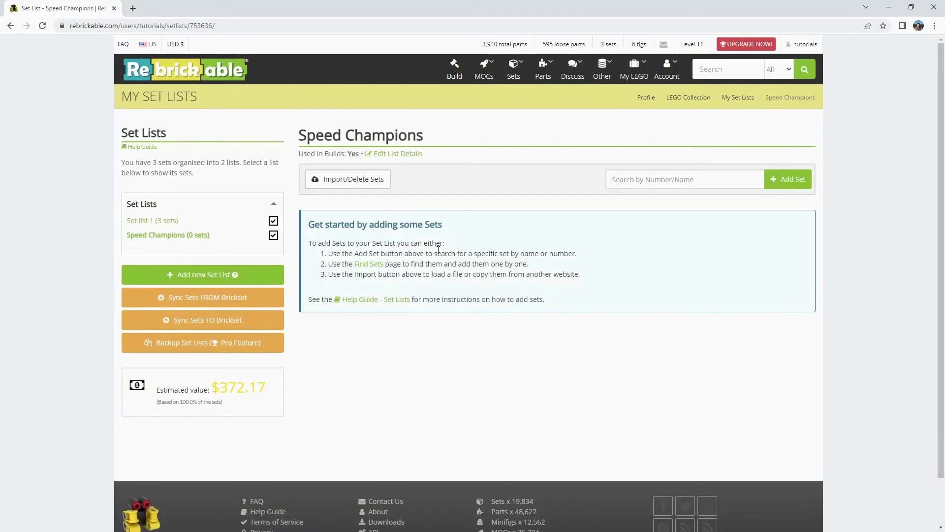
Add set 76905-1 Ford GT Heritage Edition to the Speed Champions list.
click(613, 179)
text(76905-1)
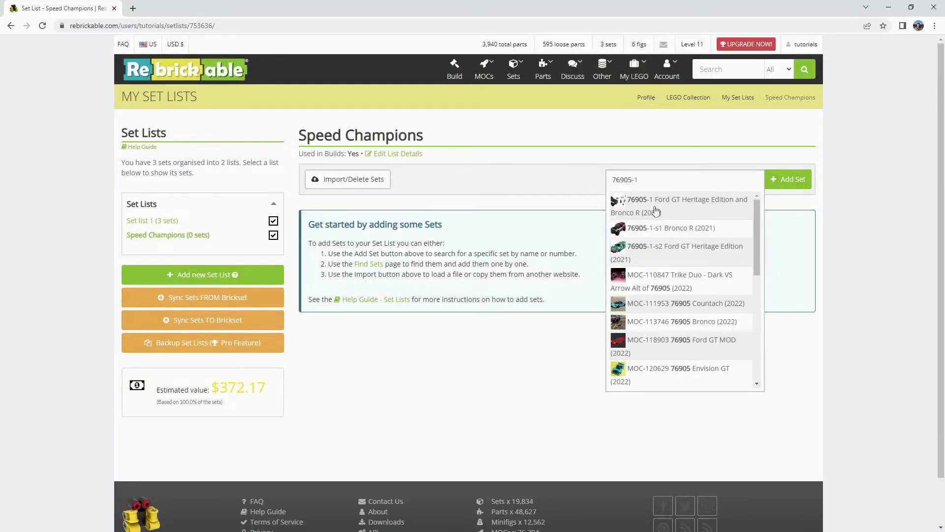
click(656, 207)
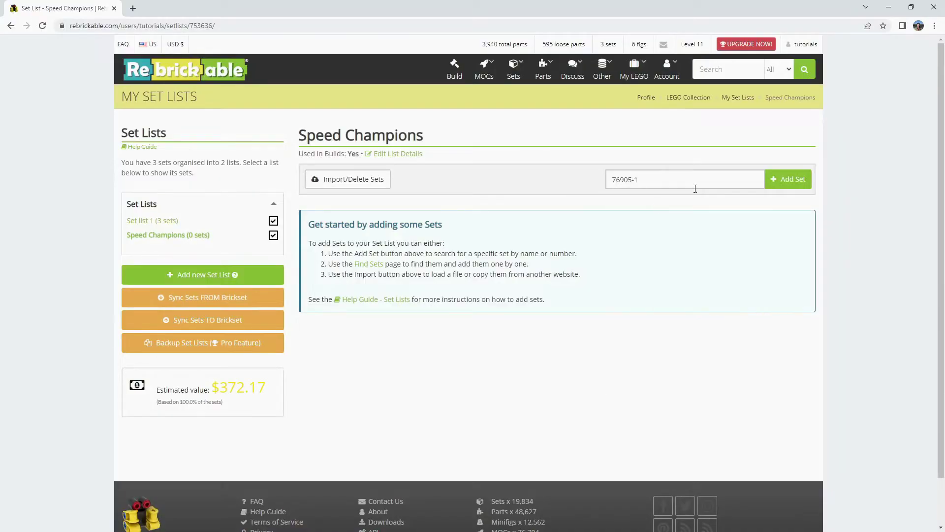
click(785, 181)
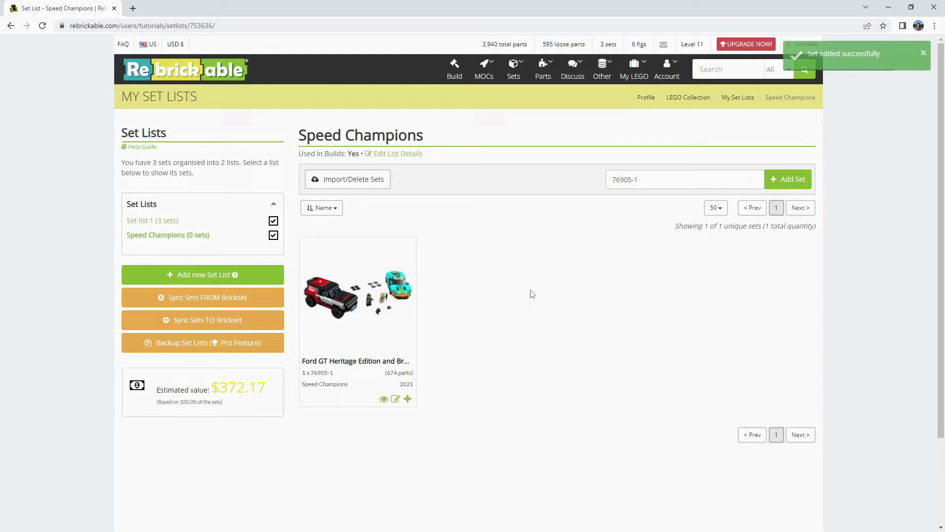
drag(640, 182, 601, 181)
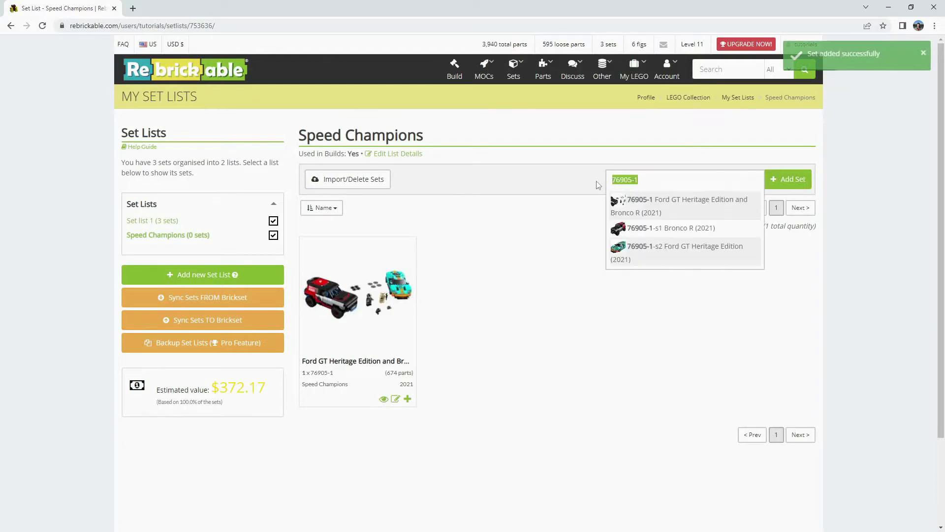
text(GT40)
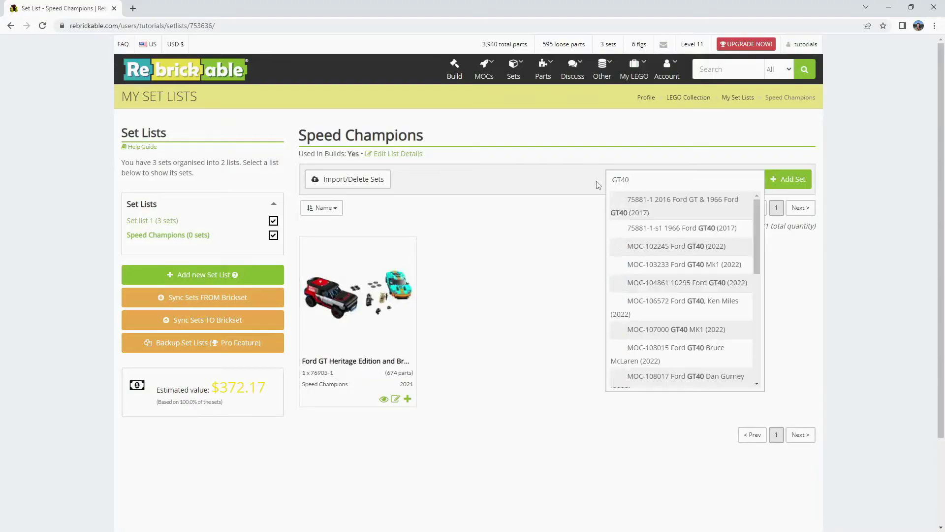
click(658, 211)
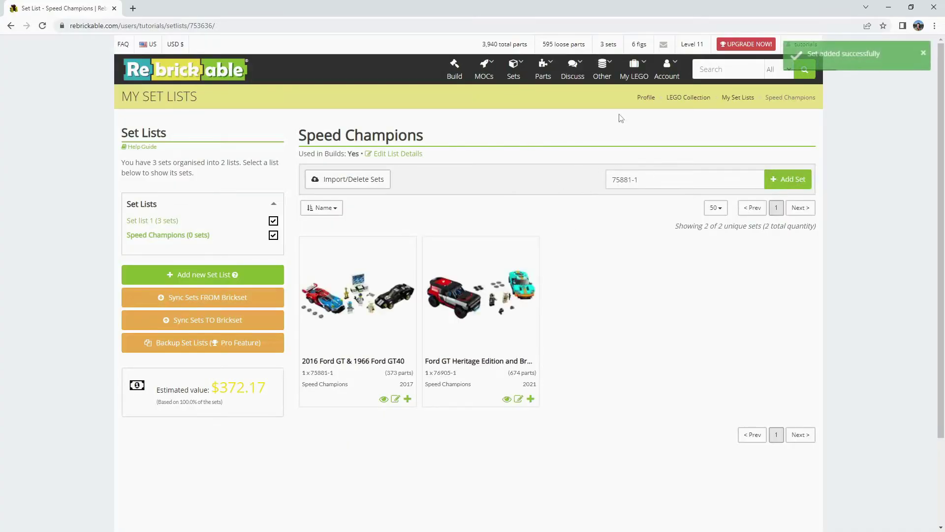
Search for 'speed champions' and scroll down to the matching sets like Bugatti Chiron.
text(s)
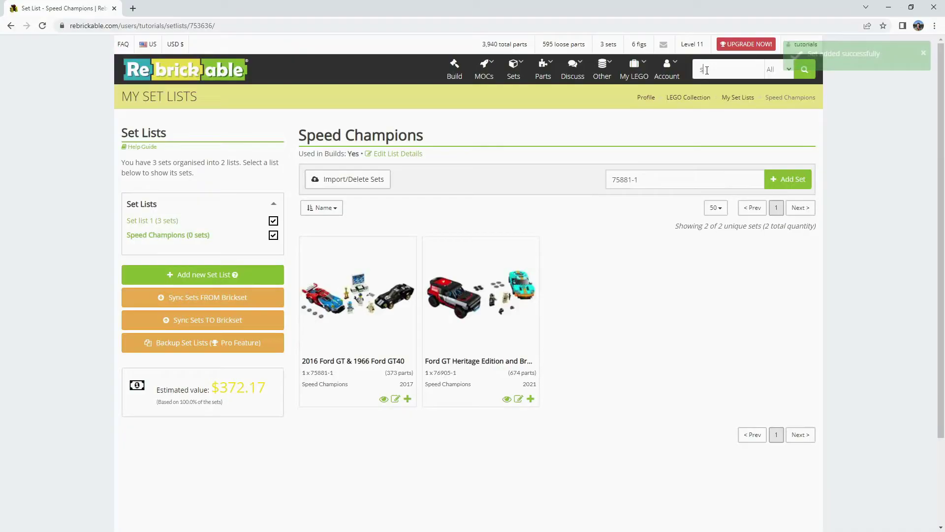
text(peed cha)
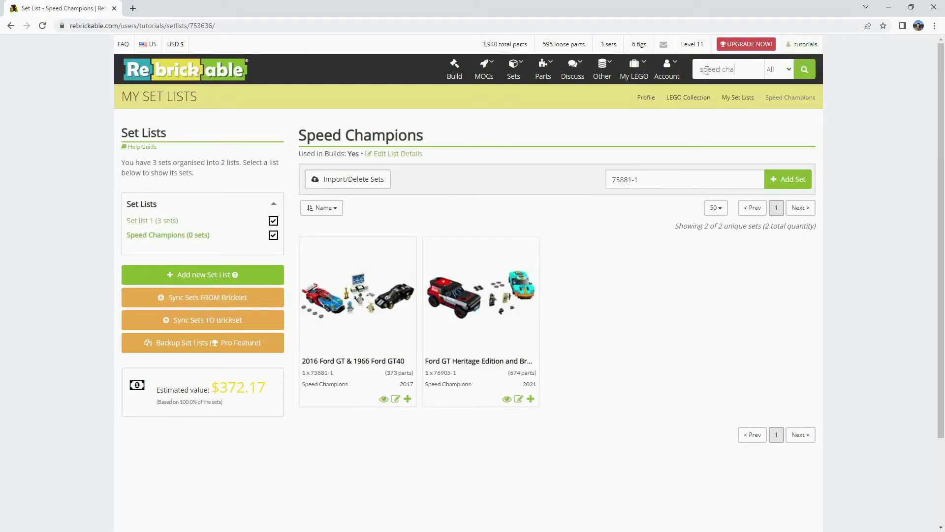
text(mpiuons)
key(BackSpace)
key(BackSpace)
key(BackSpace)
key(BackSpace)
text(ons)
key(Return)
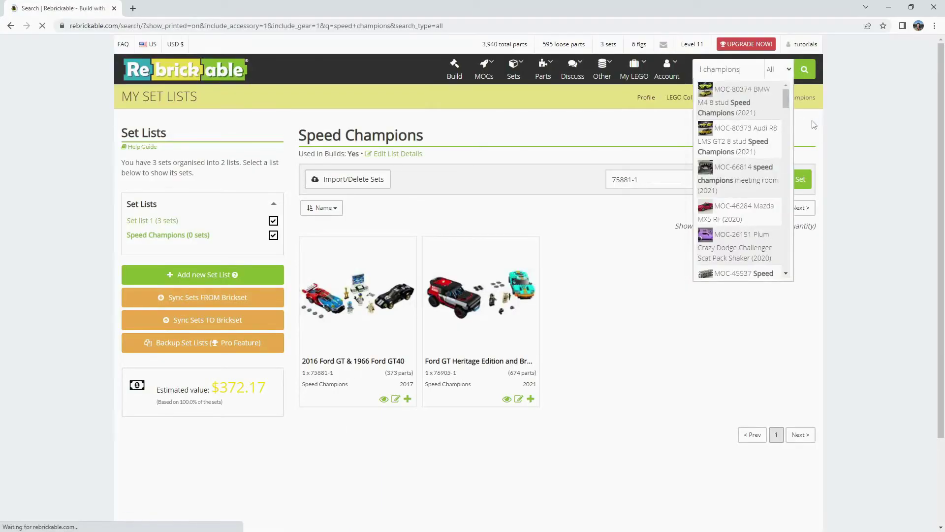
scroll(422, 262, down, 1)
scroll(423, 262, down, 7)
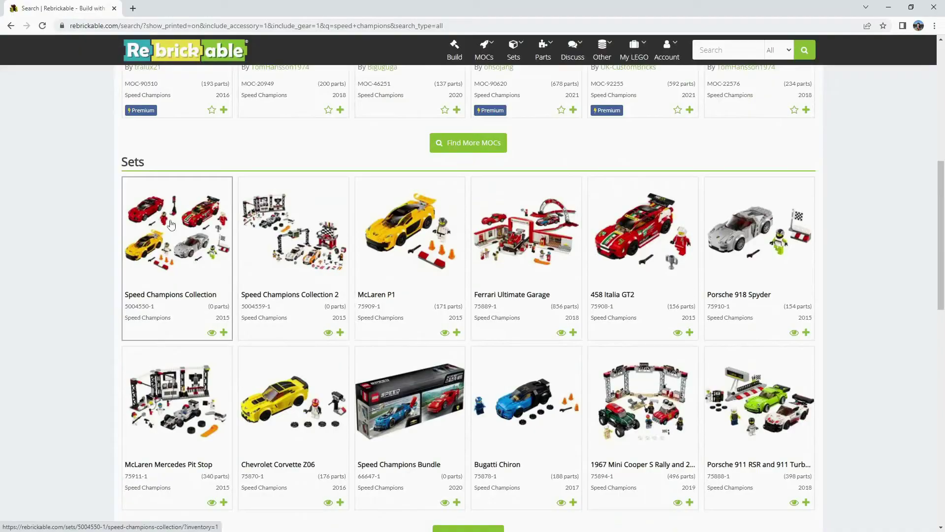
scroll(99, 249, down, 1)
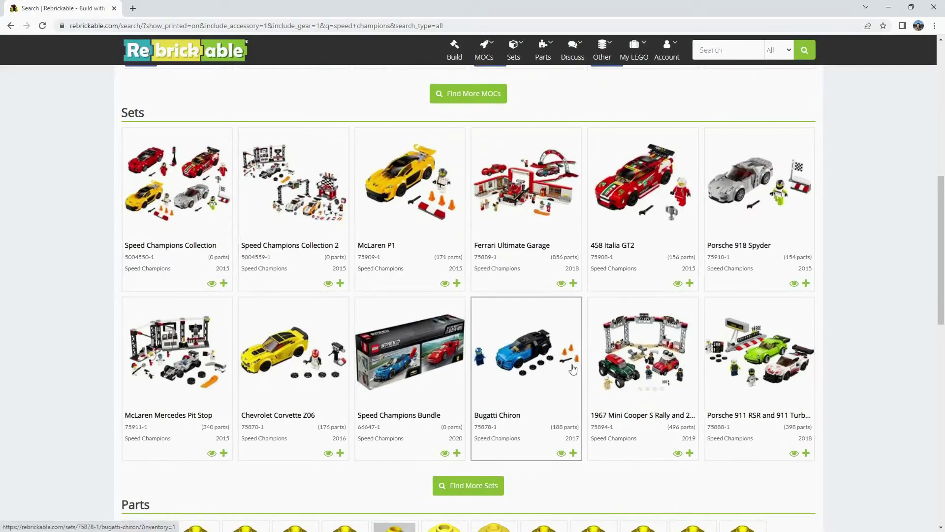
Add the 75878-1 Bugatti Chiron to the Speed Champions list with inventory v1.
click(573, 454)
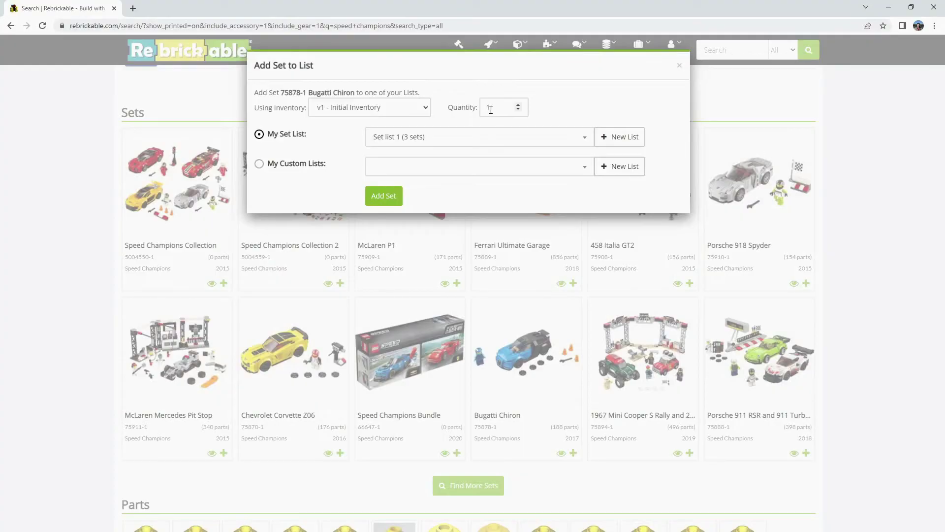
click(495, 141)
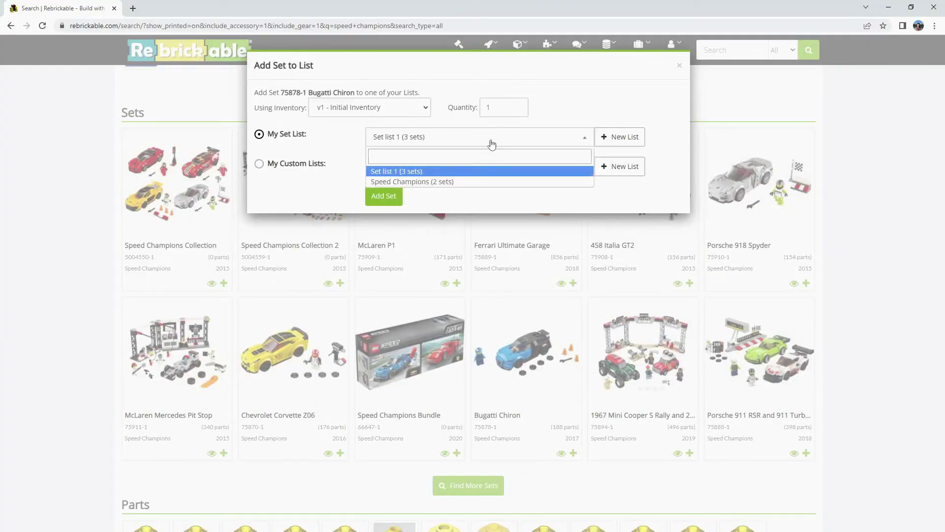
click(422, 182)
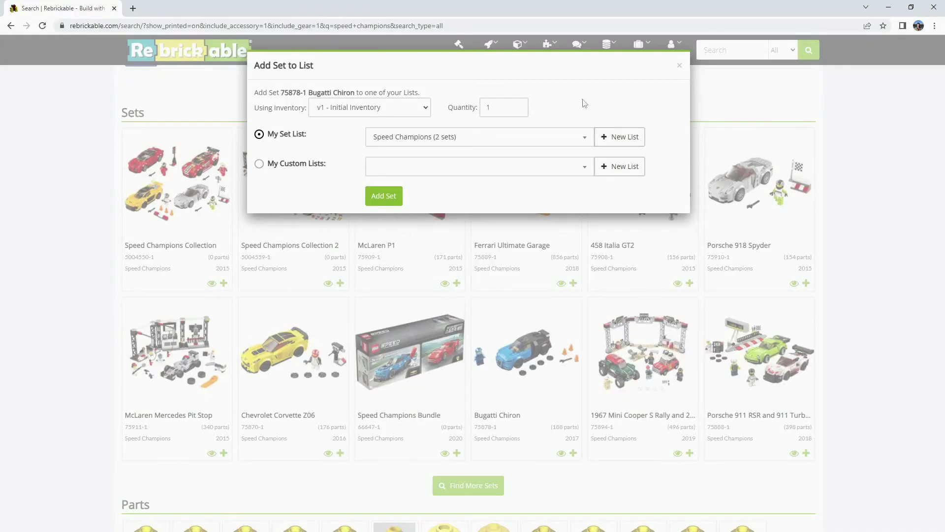
click(426, 112)
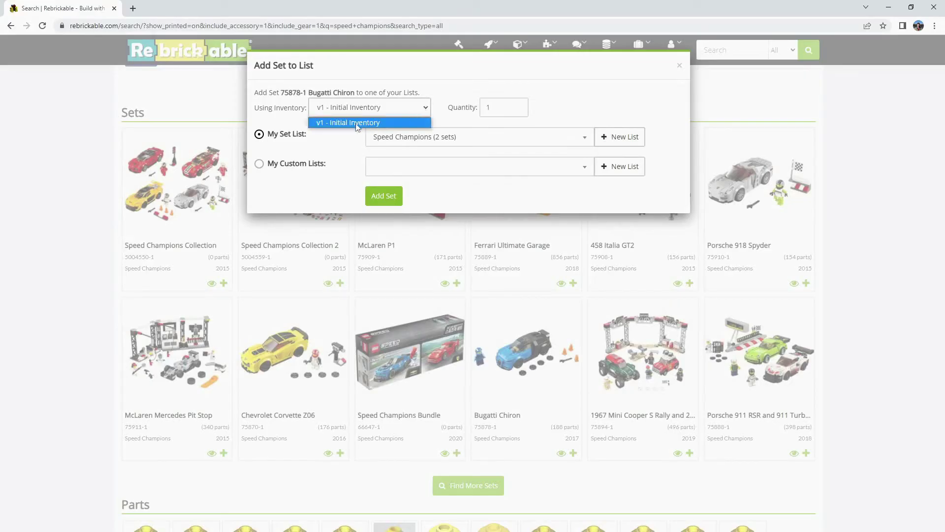
click(427, 92)
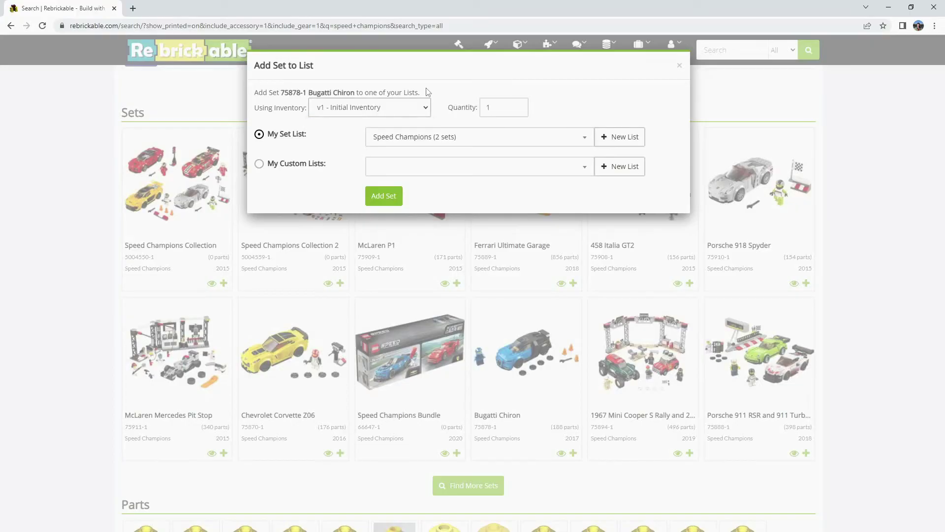
click(388, 199)
Open My Set Lists and show only the Speed Champions list's three sets.
mouse_move(634, 52)
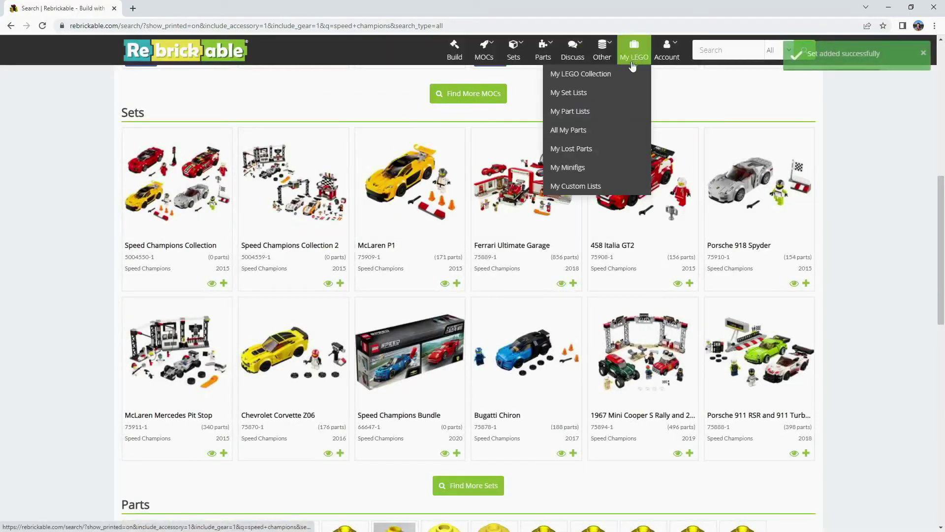
click(607, 97)
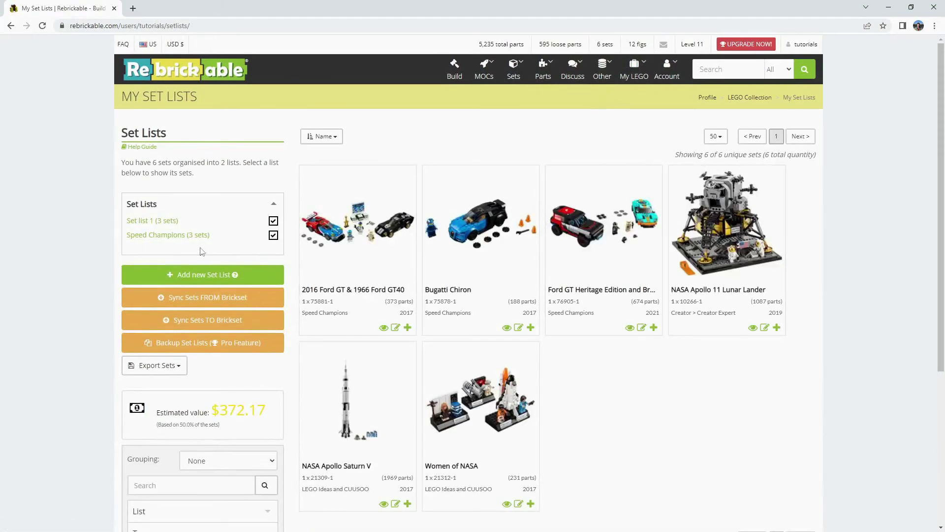
click(153, 236)
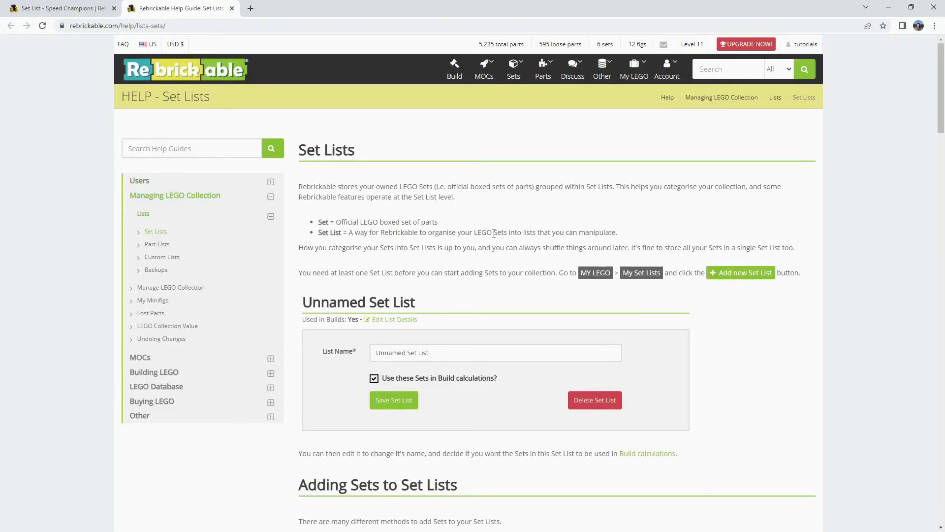
Scroll through the Set Lists help guide and back up to the top.
scroll(493, 233, down, 10)
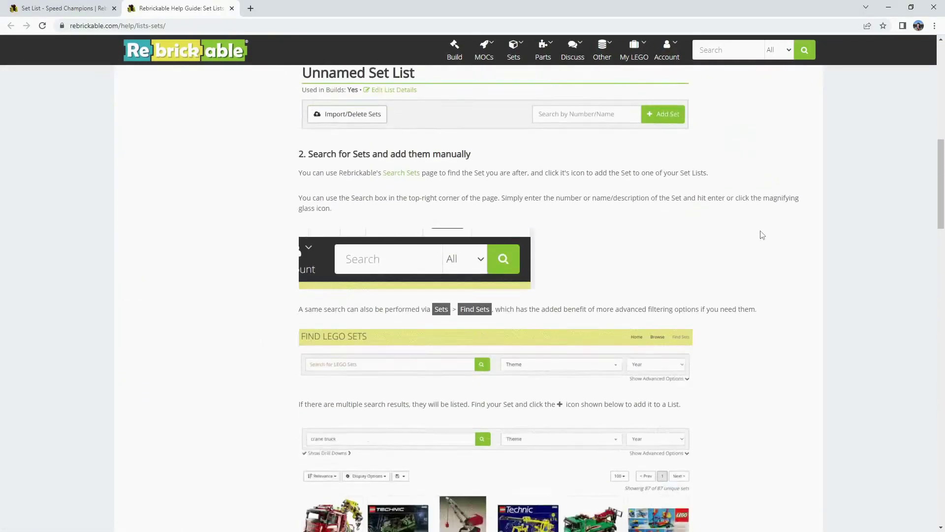
scroll(762, 235, down, 13)
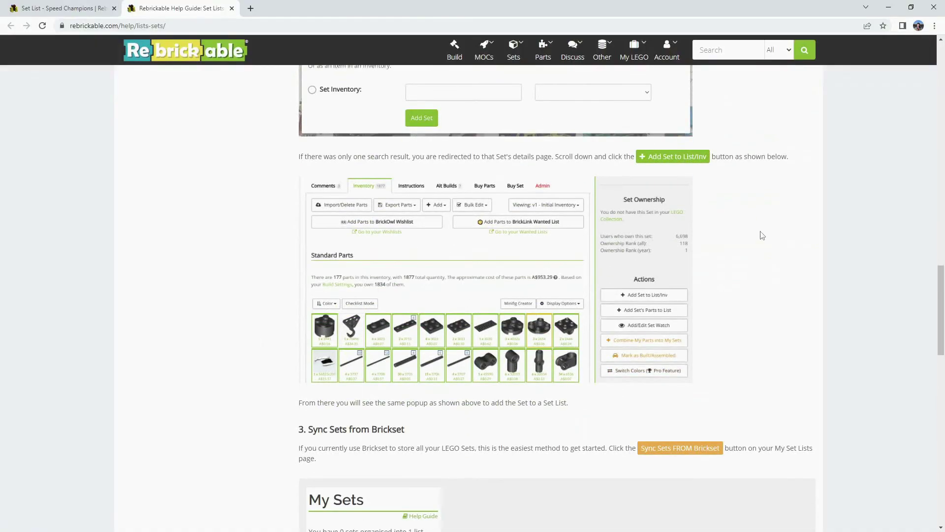
scroll(762, 235, down, 12)
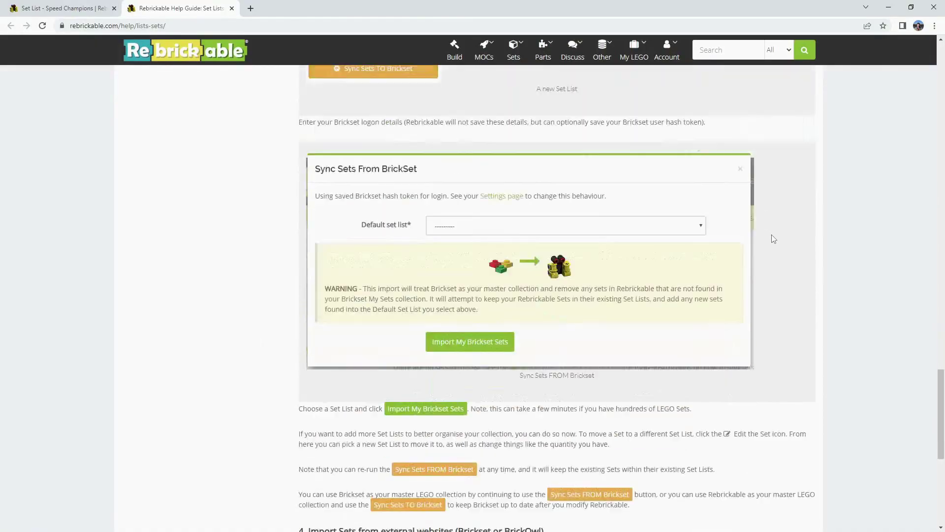
scroll(775, 239, down, 5)
scroll(780, 242, up, 13)
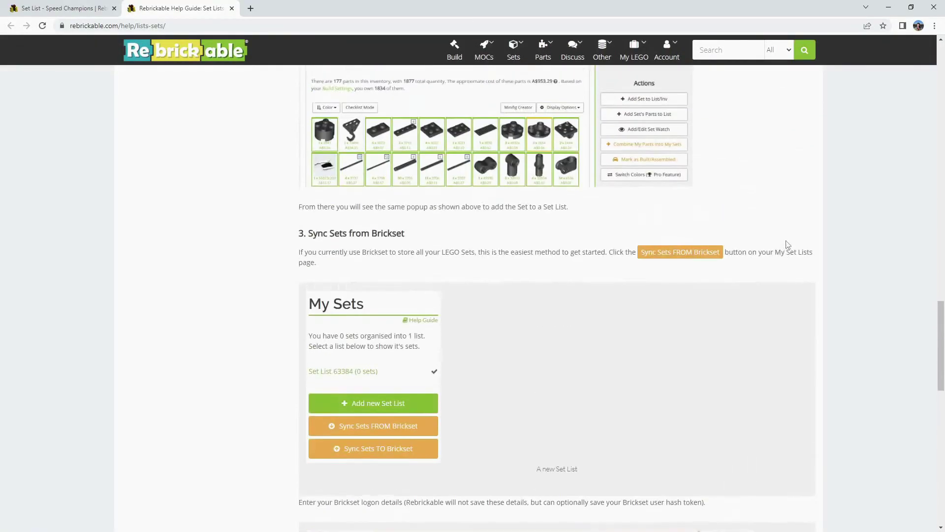
scroll(787, 245, up, 20)
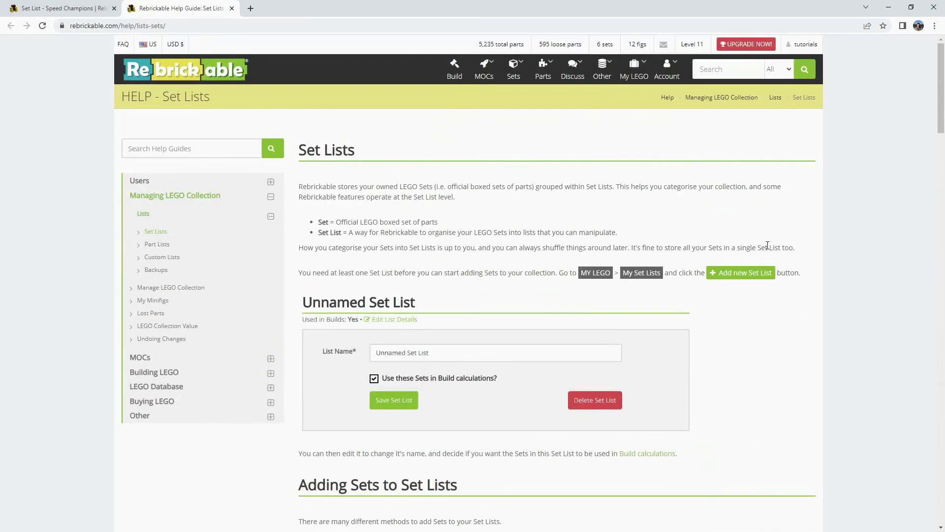
Return to My Set Lists to review all 6 sets across Set list 1 and Speed Champions.
click(634, 69)
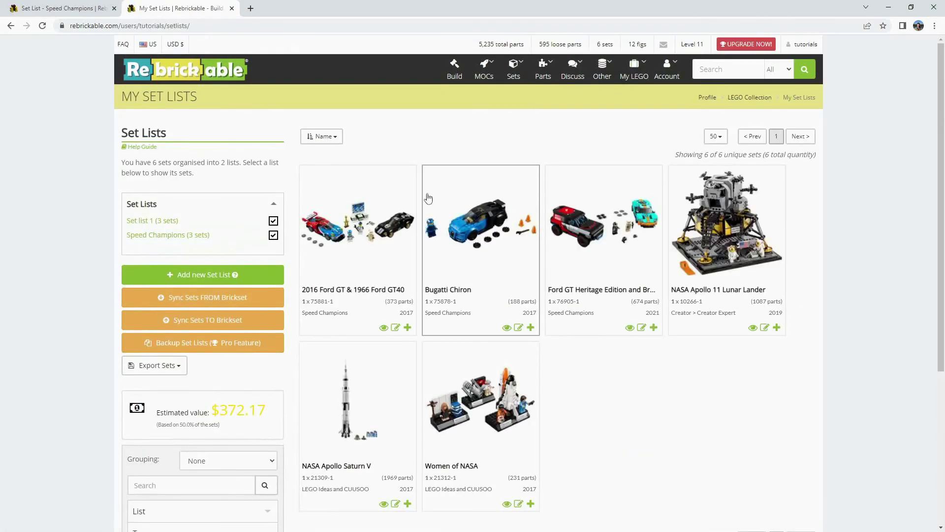
scroll(650, 384, down, 1)
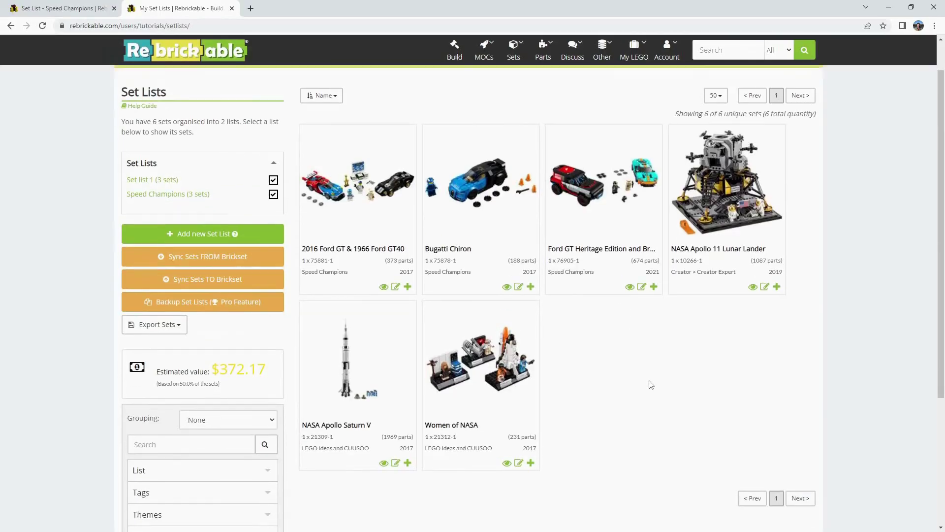